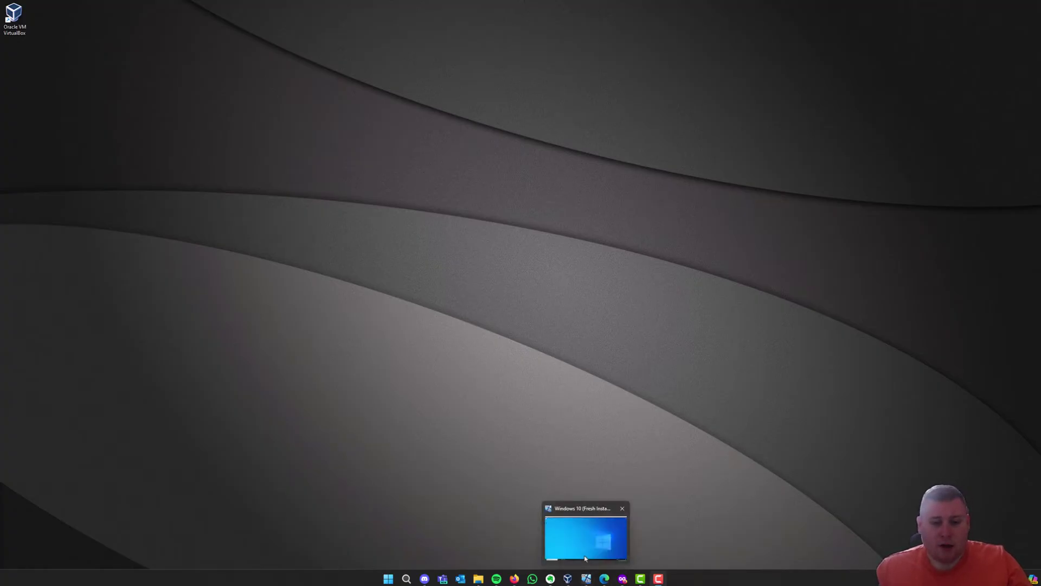
- Open Outlook in the full-screen Windows 10 VM and expand the first mailbox's Inbox subfolders
click(585, 561)
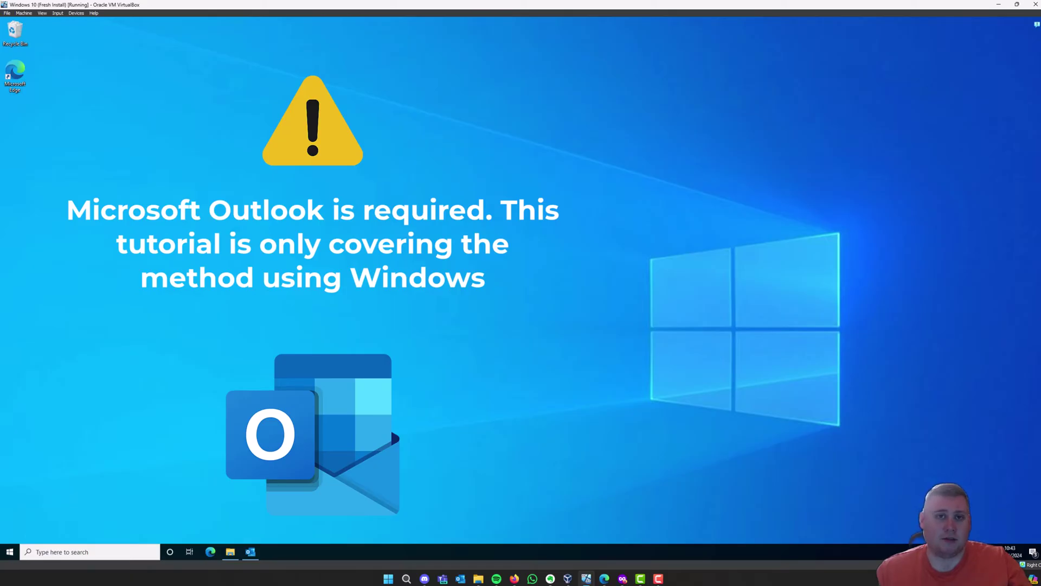
click(250, 552)
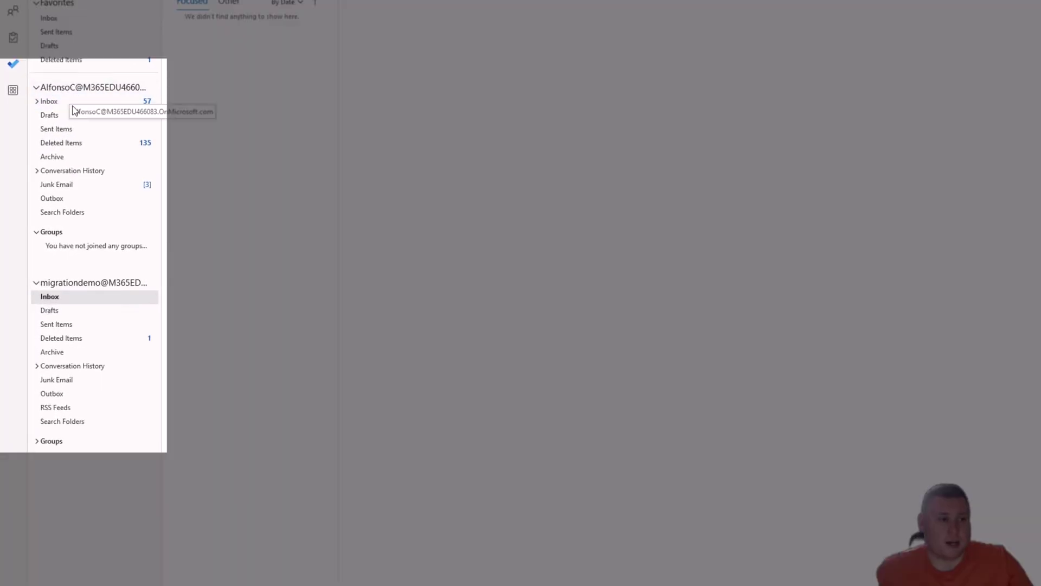
click(69, 105)
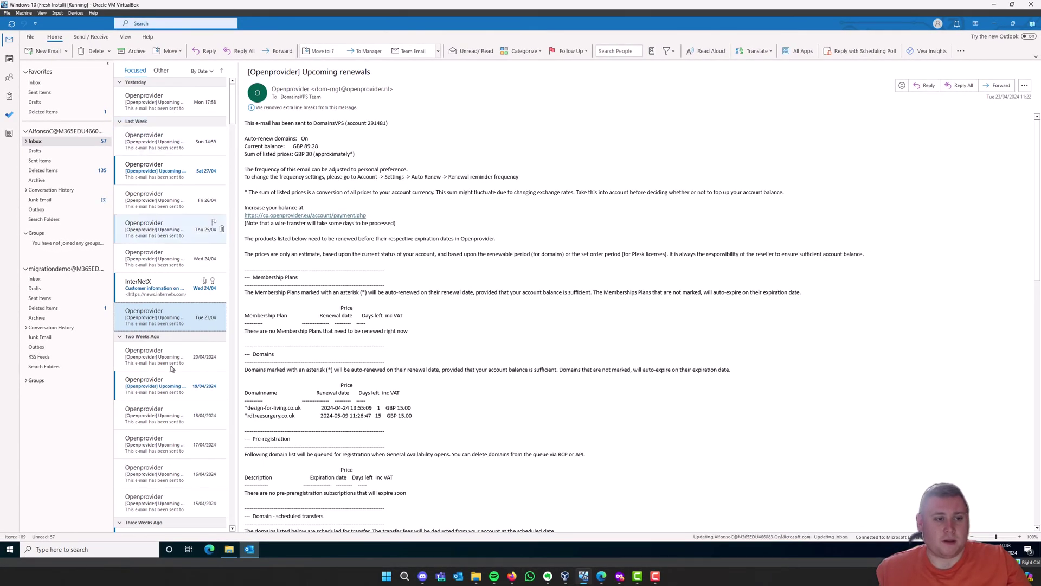
click(26, 141)
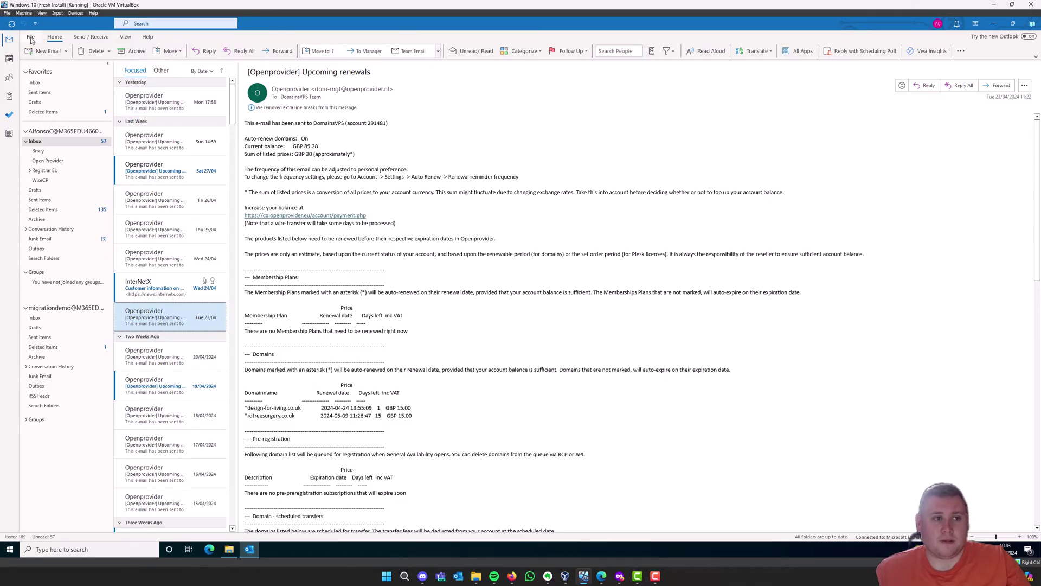
- Launch the Import and Export Wizard from File > Open & Export > Import/Export
click(31, 38)
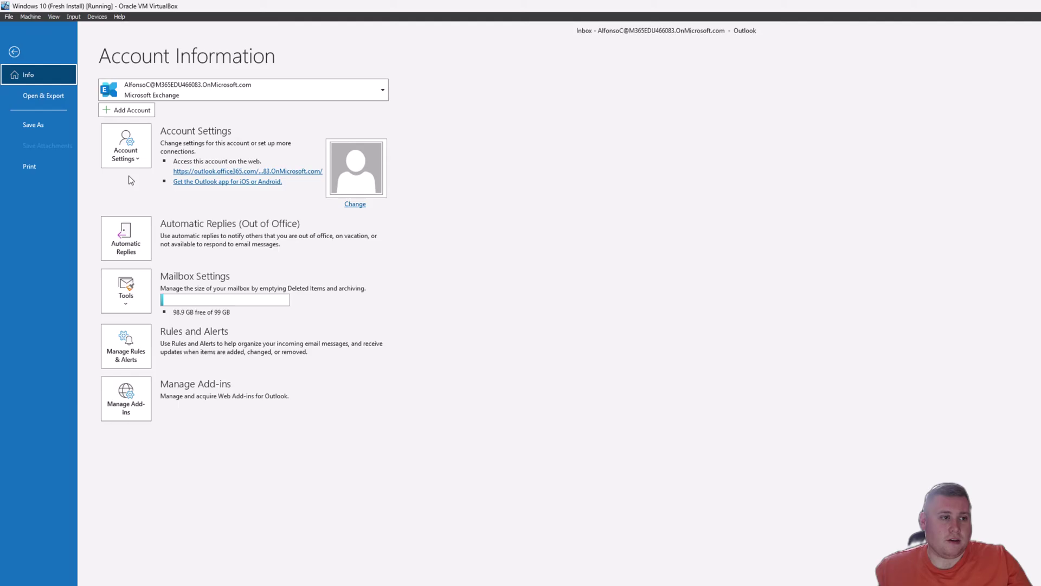
click(50, 98)
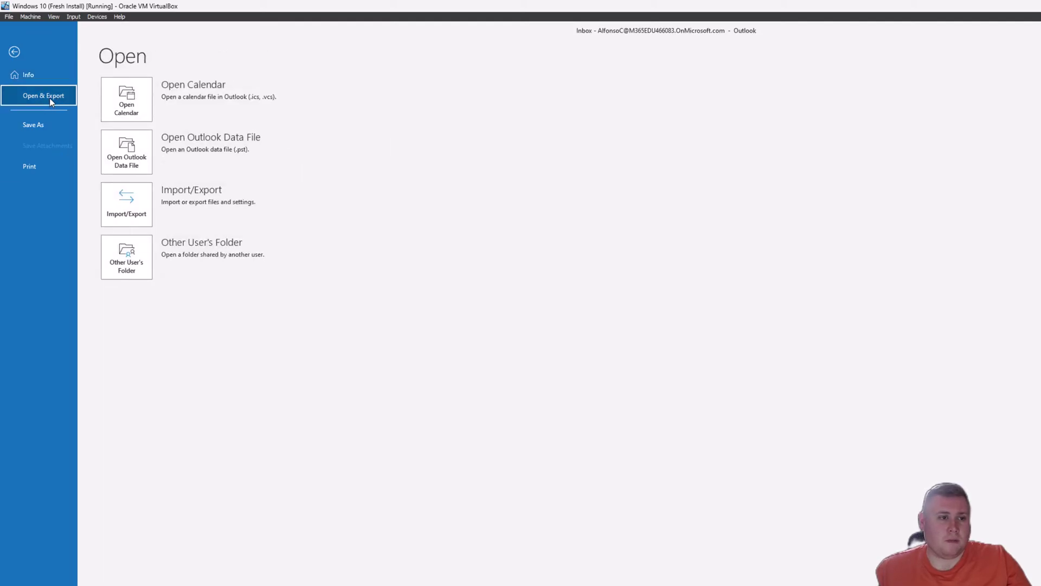
click(126, 206)
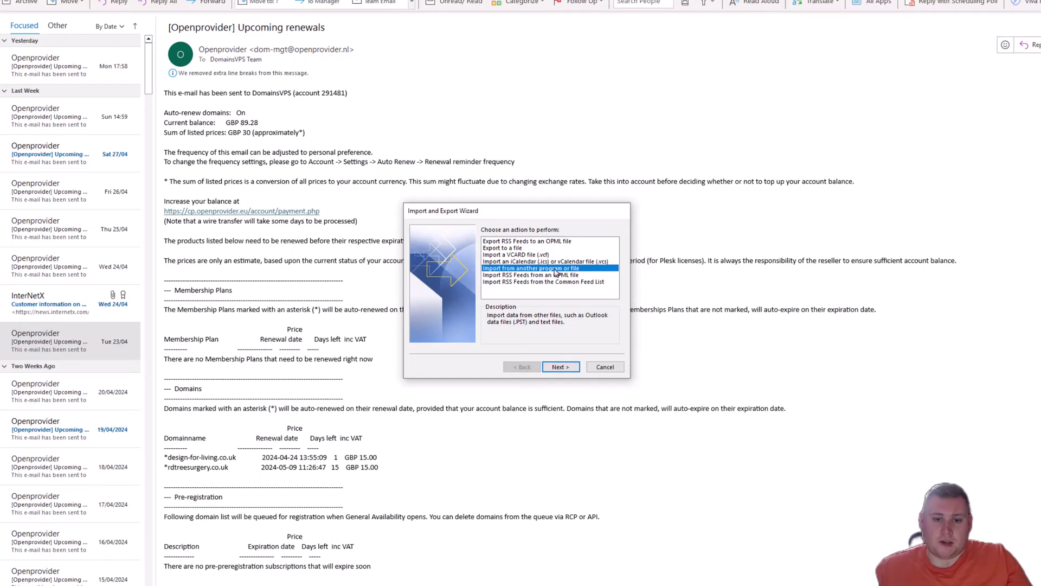
- Choose Export to a file, using the Outlook Data File (.pst) type
click(501, 249)
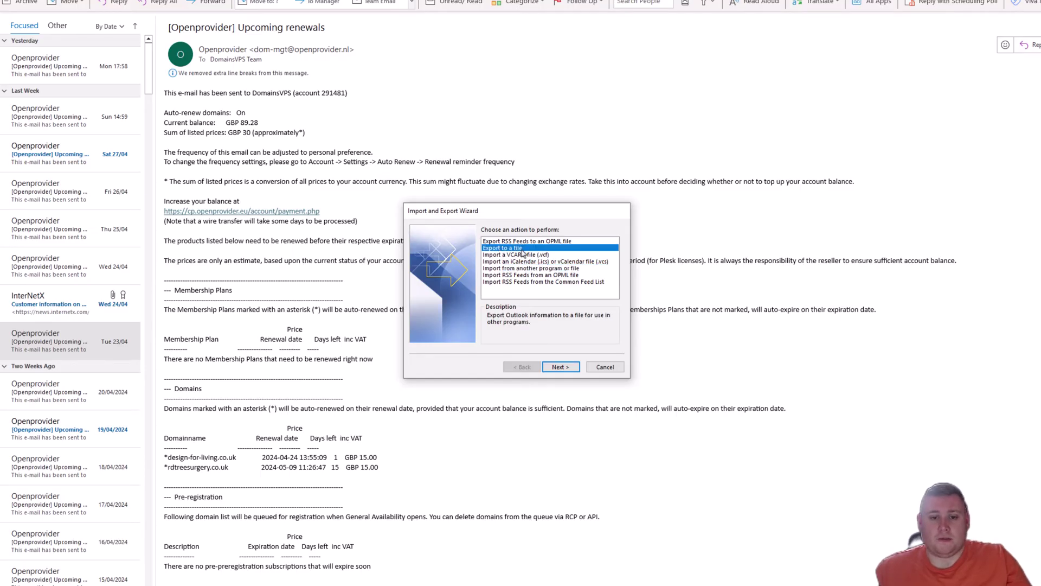
click(569, 369)
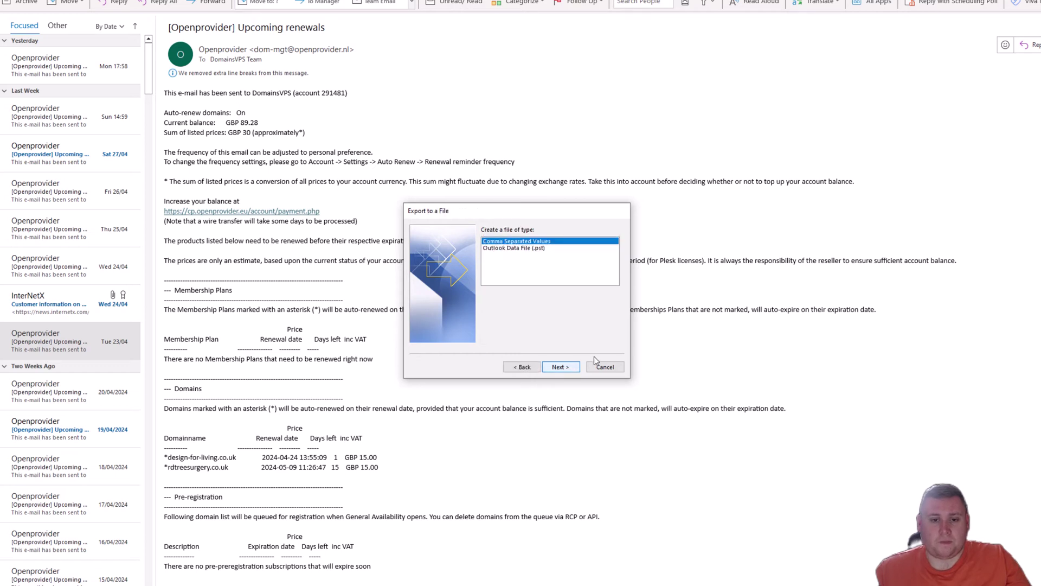
click(546, 250)
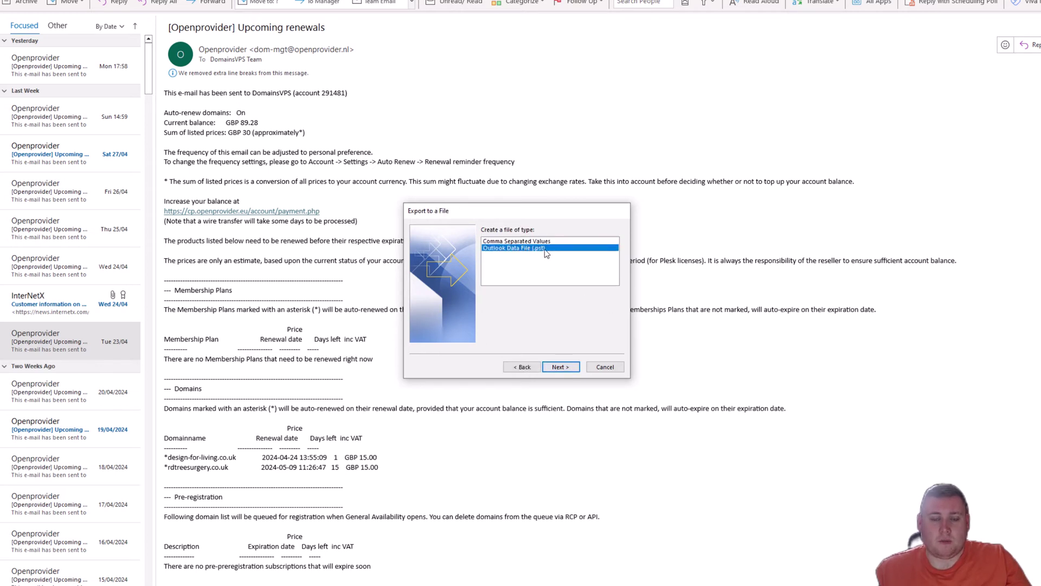
click(565, 366)
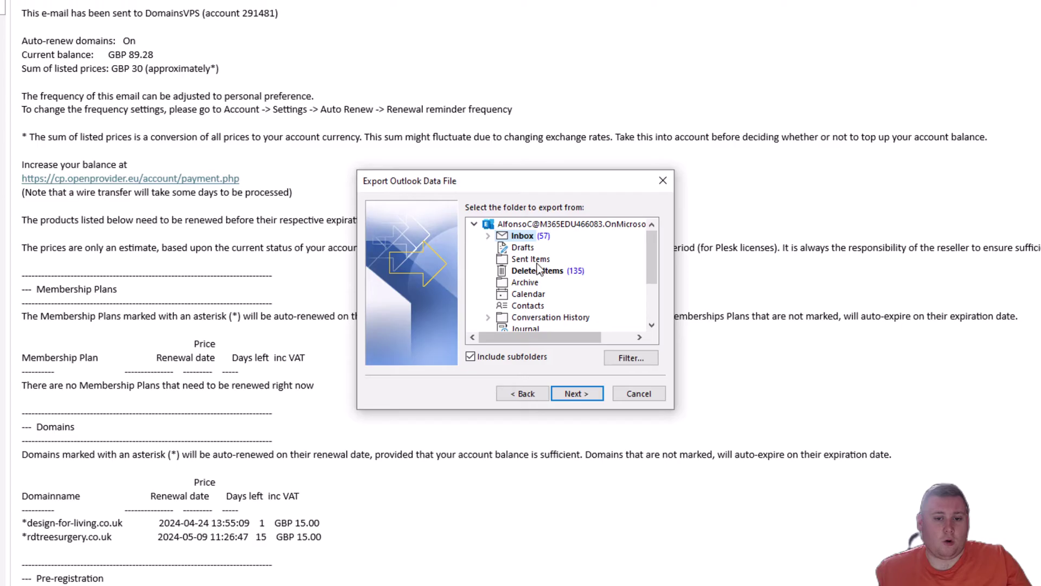
- Select the entire first mailbox for export with Include subfolders ticked
click(534, 226)
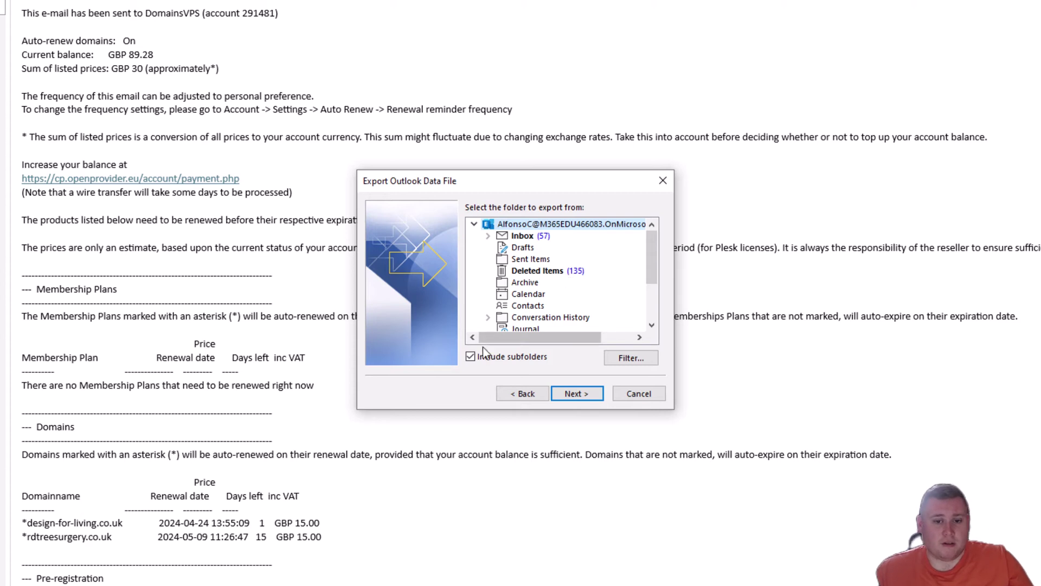
click(471, 357)
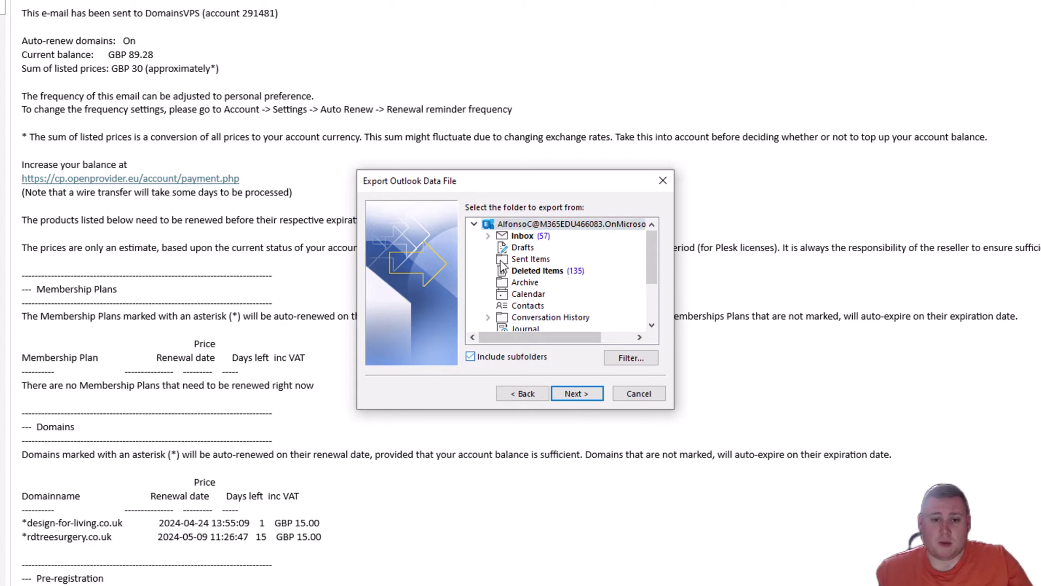
click(488, 235)
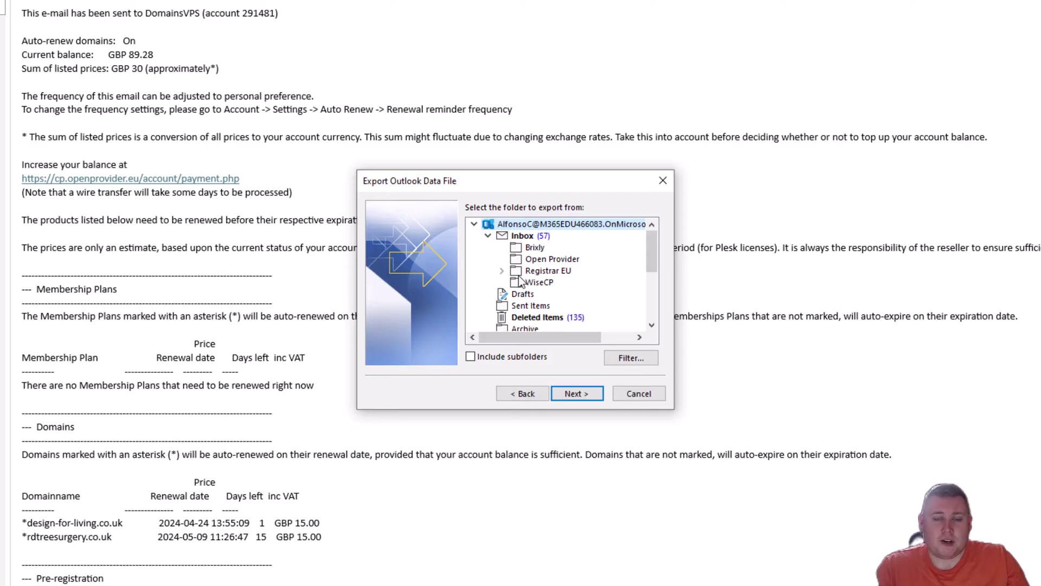
click(530, 227)
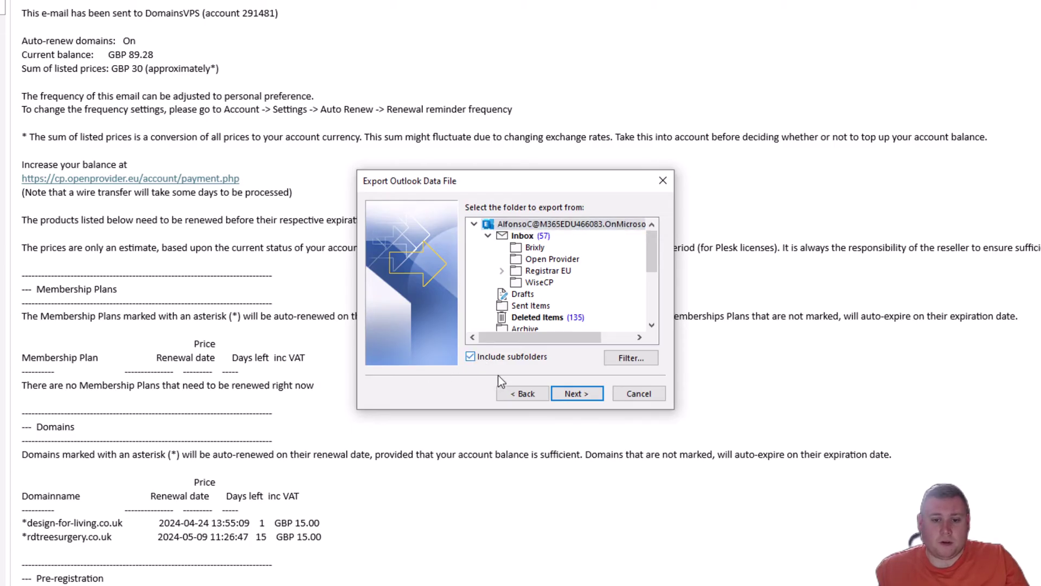
click(471, 357)
click(583, 395)
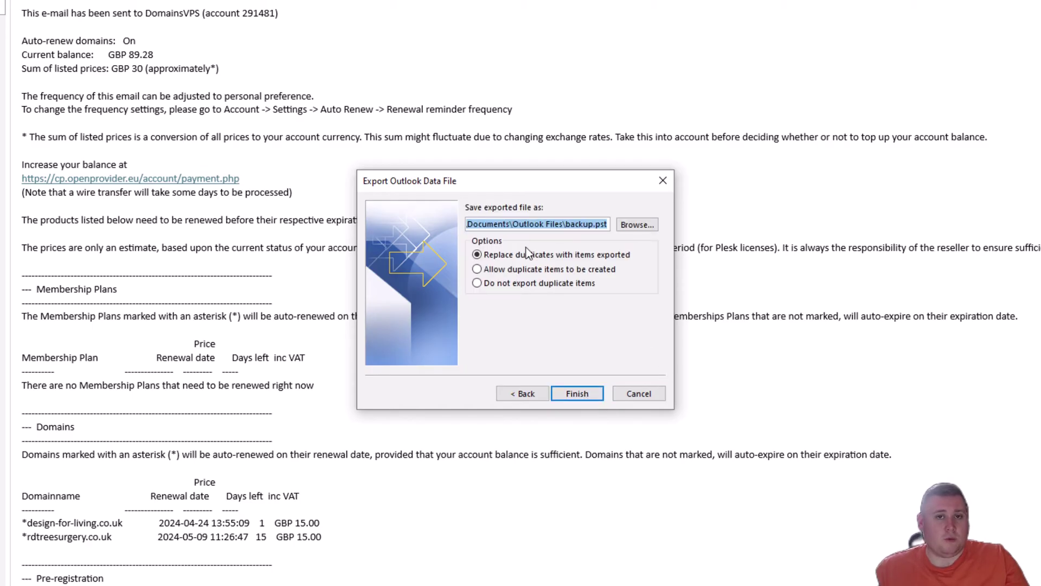
- Set the export file to Migration.pst on the Desktop
click(636, 225)
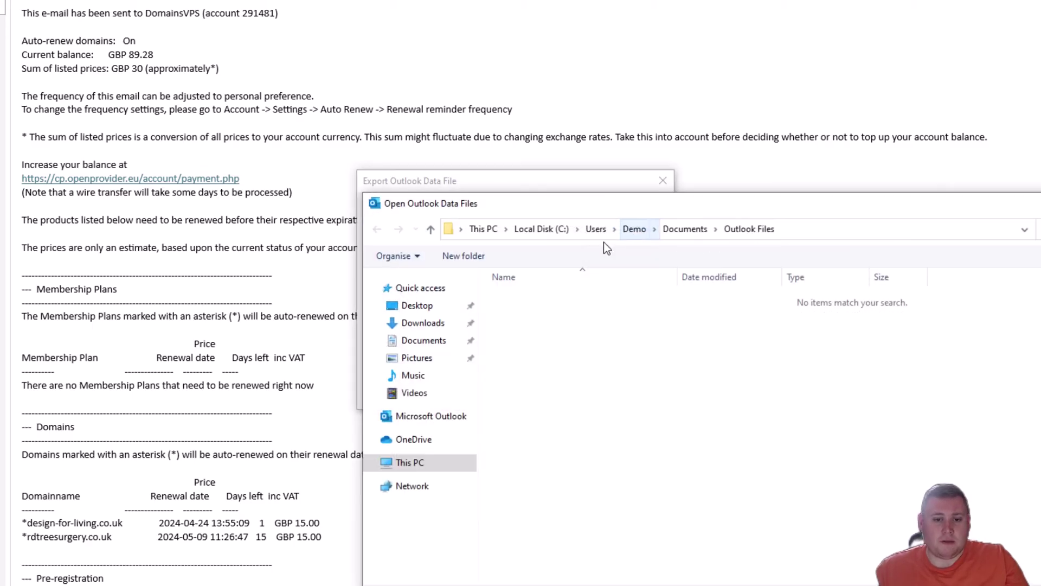
click(425, 238)
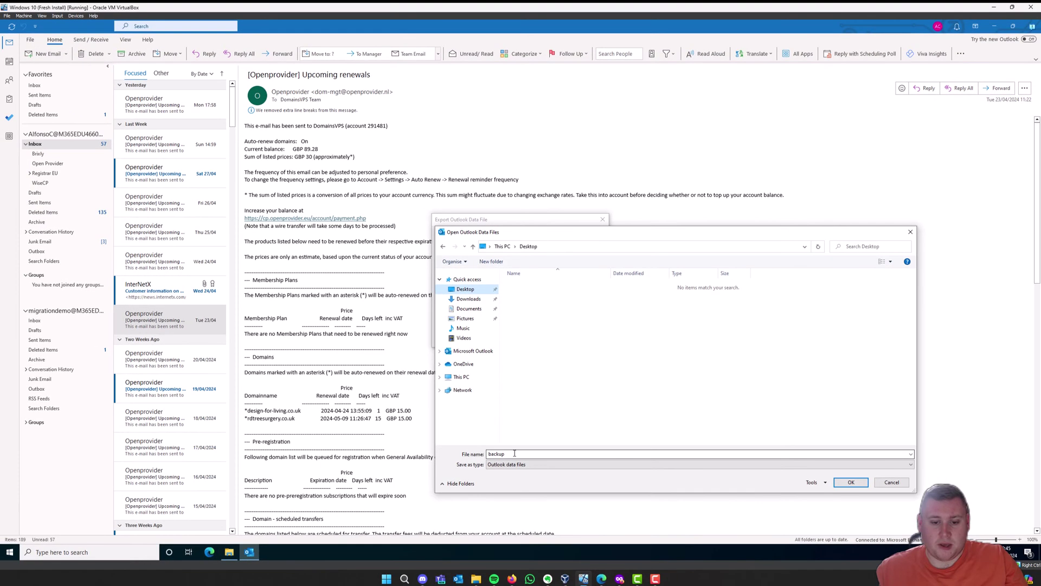
click(515, 470)
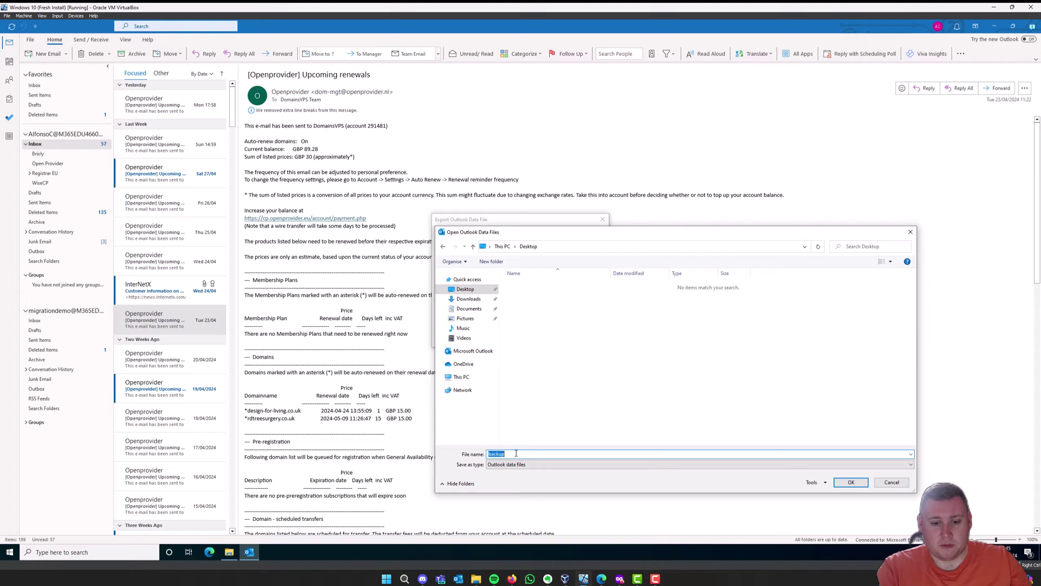
text(Migration)
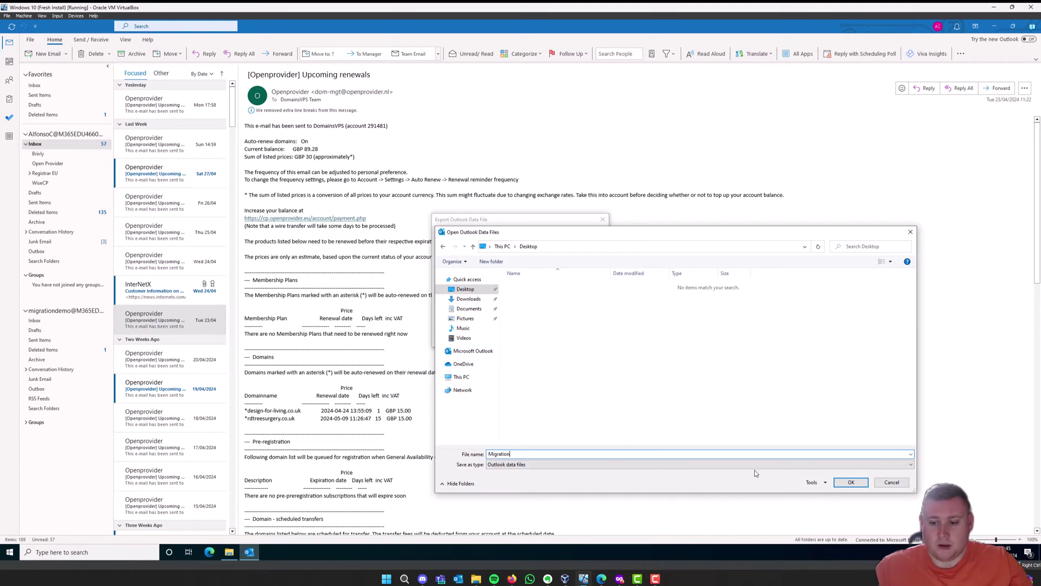
click(849, 482)
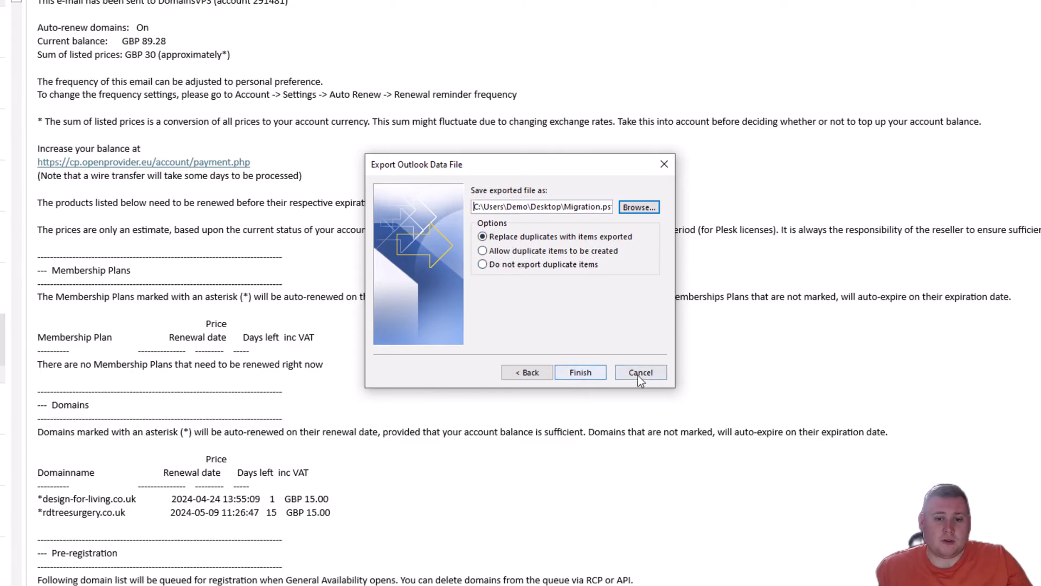
- Finish the export, creating the Migration.pst data file with no password
click(586, 371)
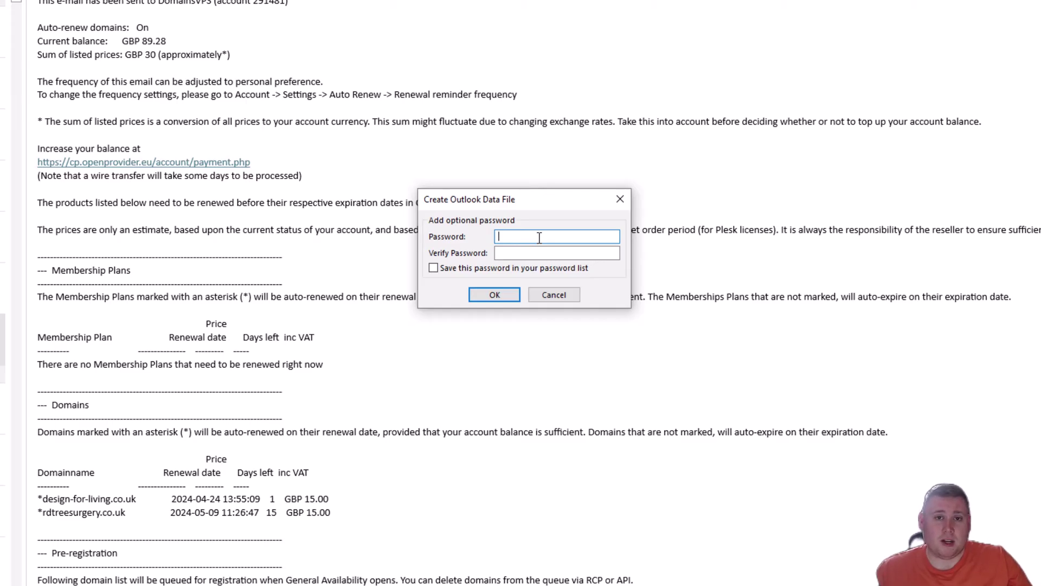
click(494, 295)
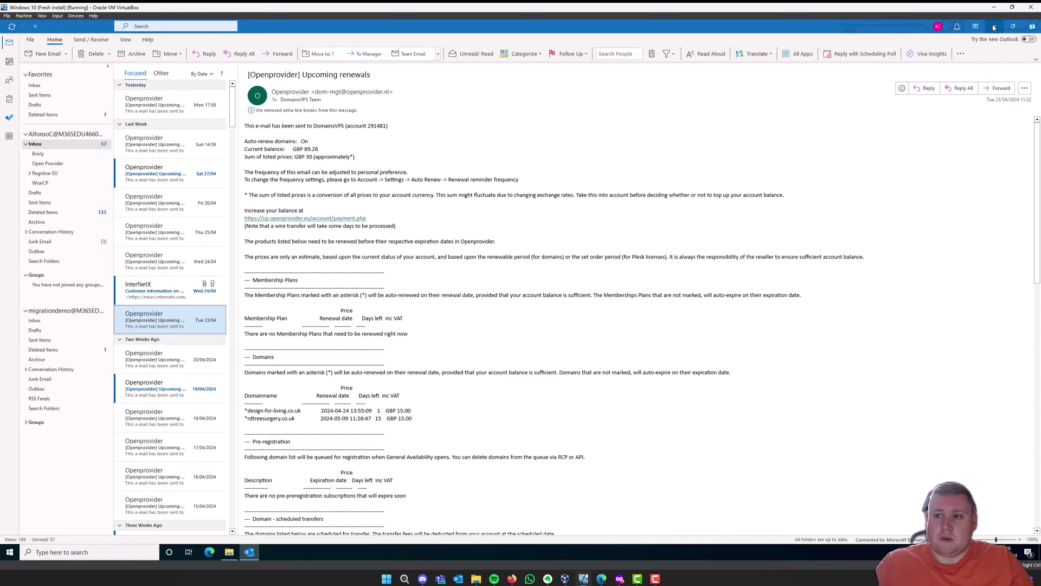
click(1013, 27)
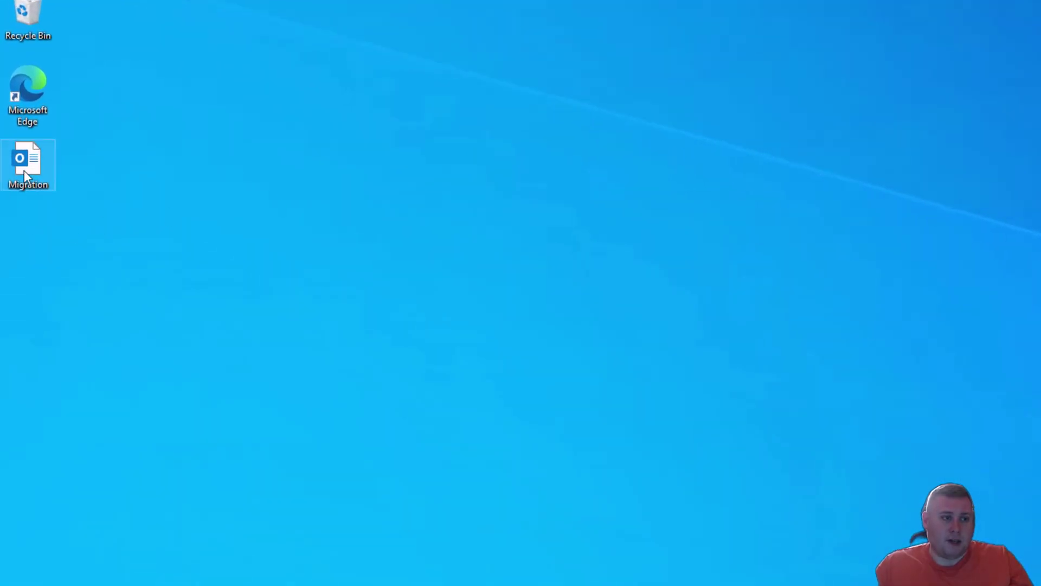
click(28, 162)
mouse_move(23, 165)
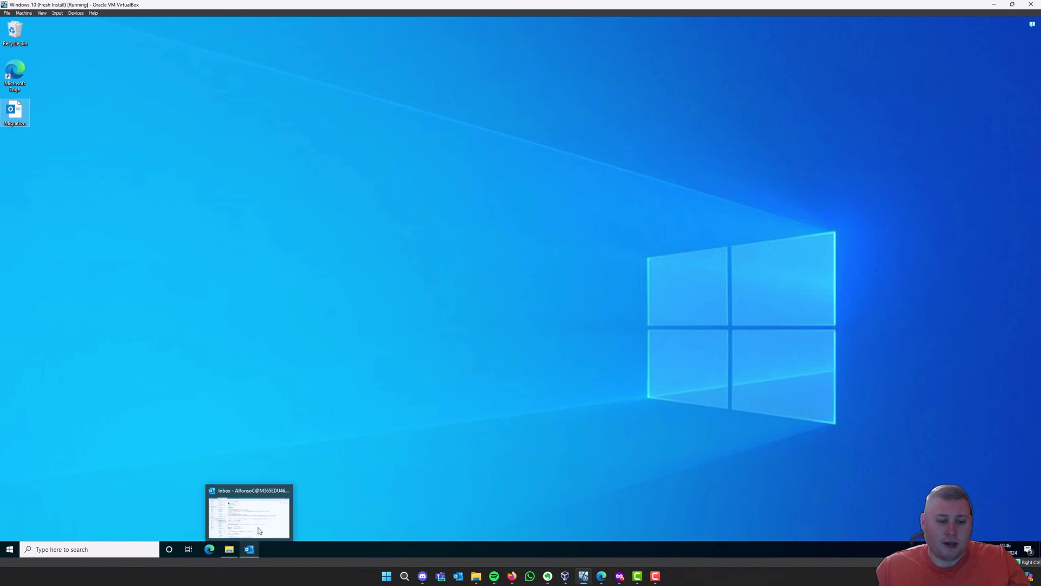
click(259, 530)
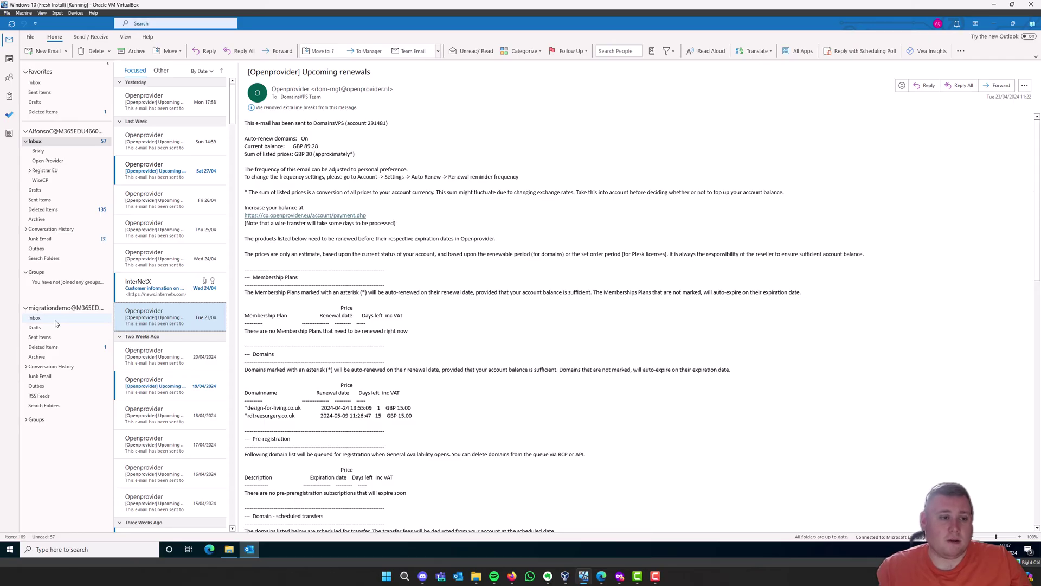
- Open the empty migrationdemo Inbox and launch the Import and Export Wizard from it
click(60, 318)
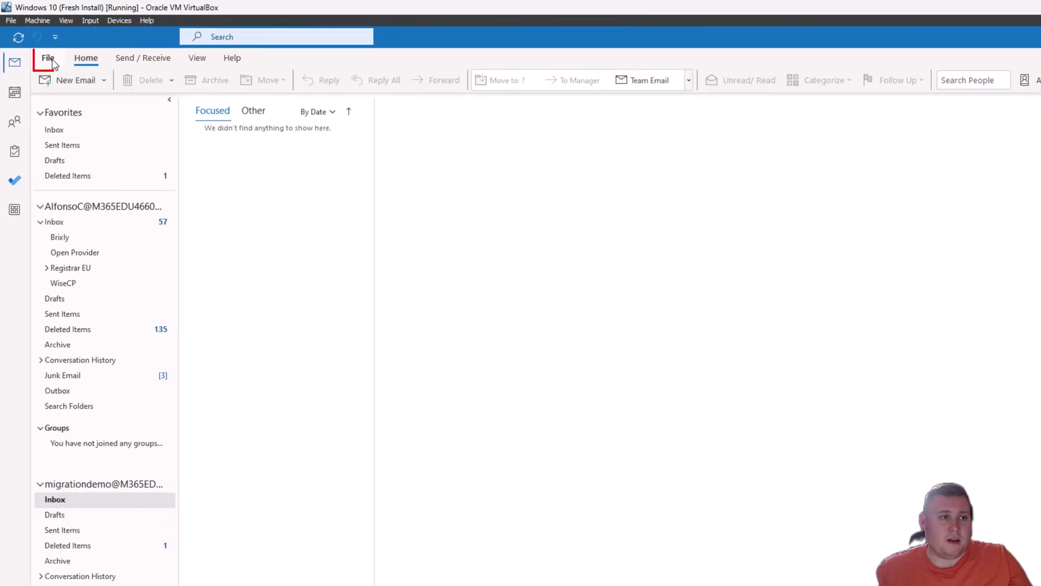
click(51, 60)
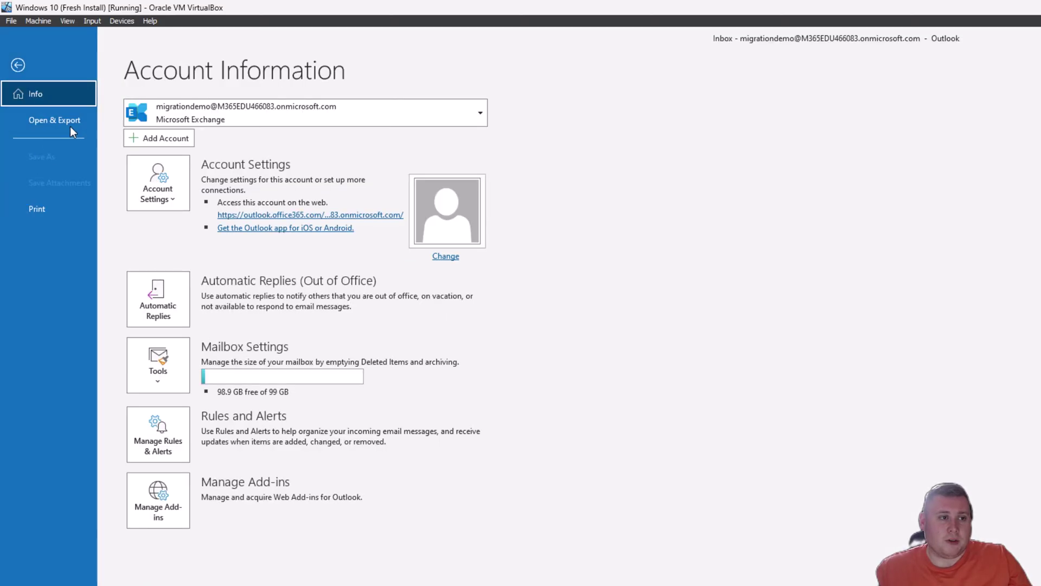
click(55, 122)
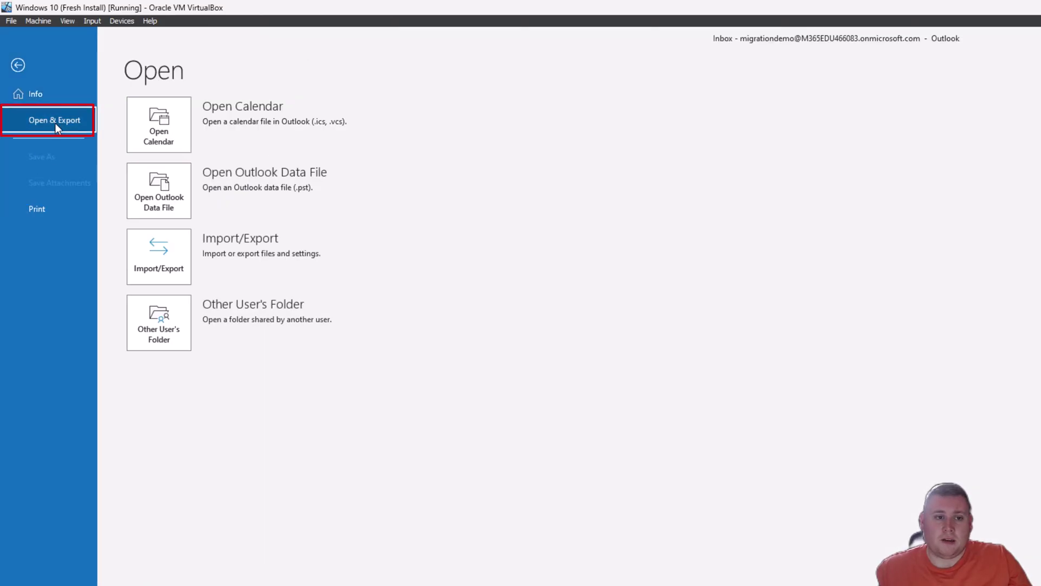
click(157, 269)
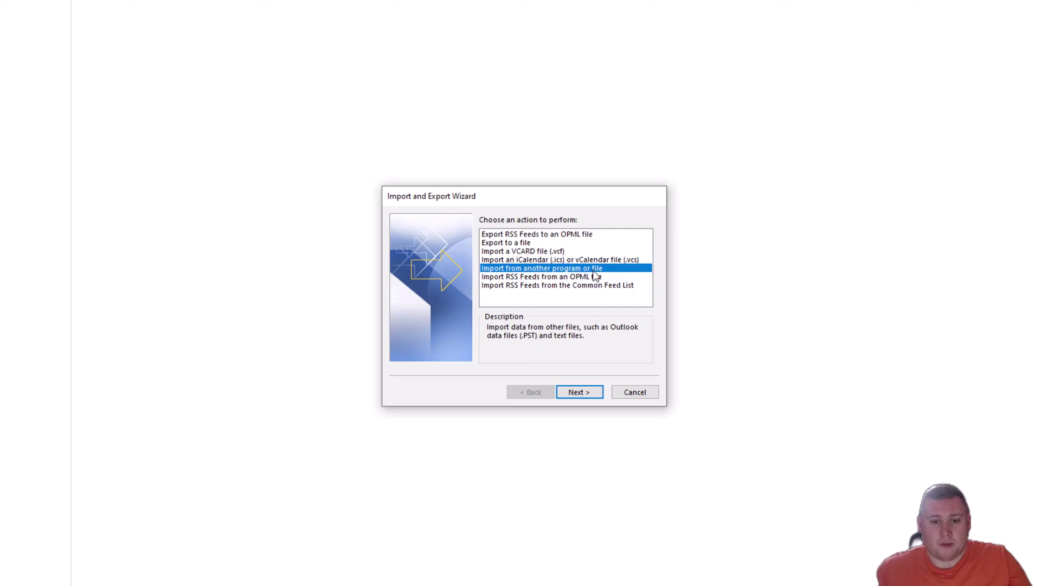
- Import an Outlook Data File (.pst), selecting Migration.pst from the Desktop
click(593, 395)
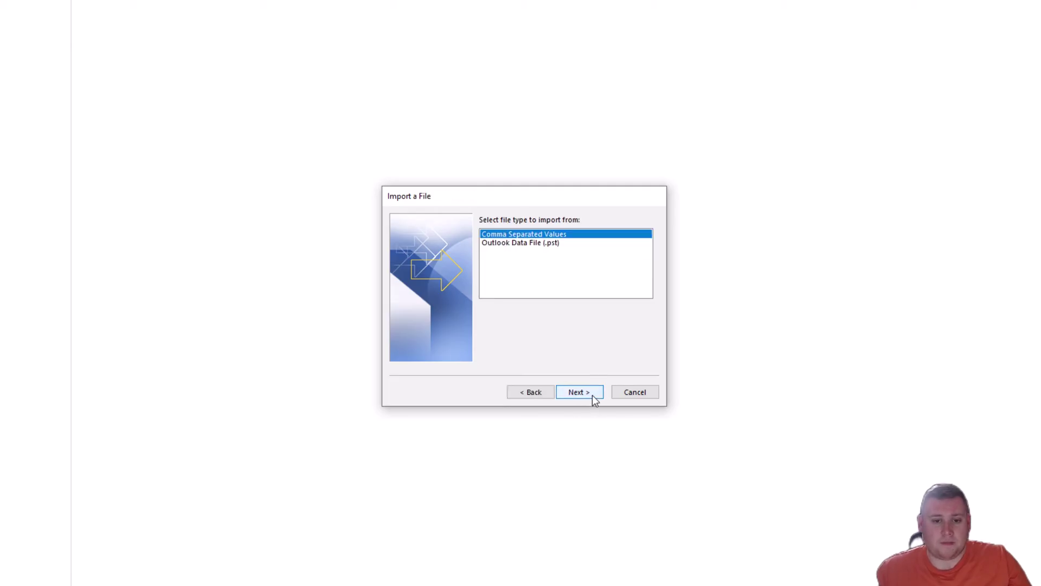
click(538, 243)
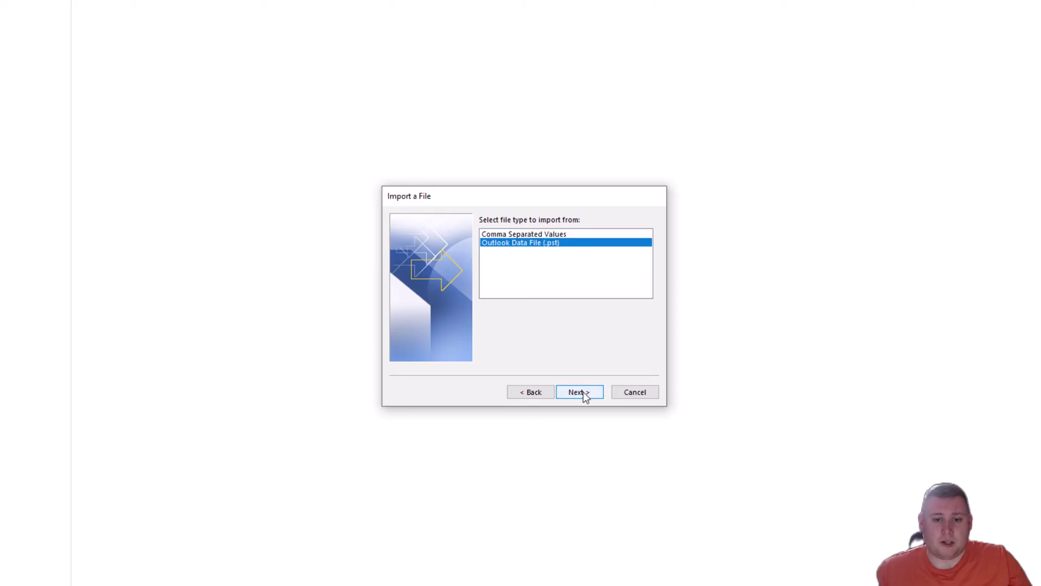
click(583, 392)
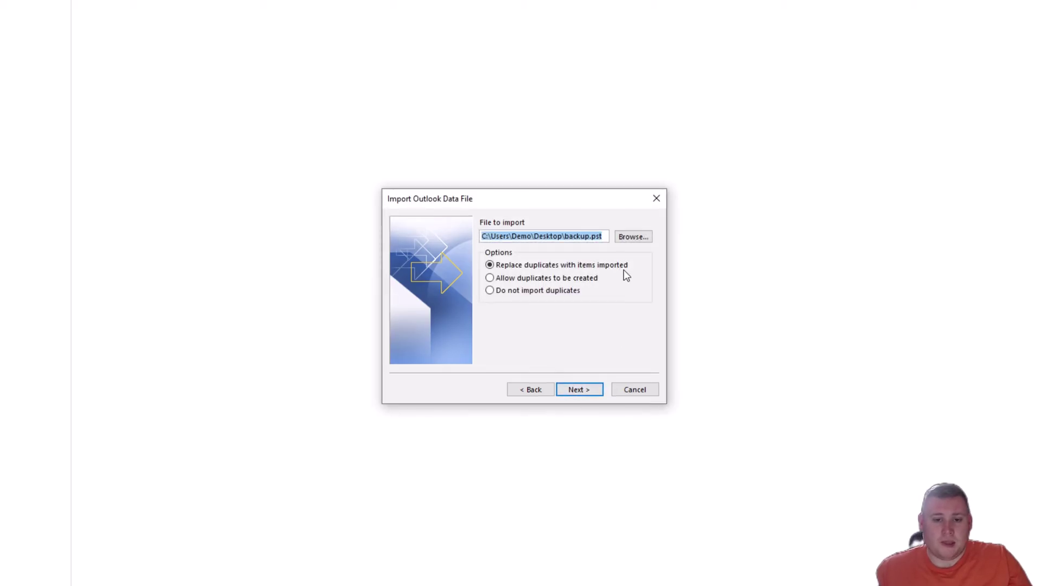
click(632, 237)
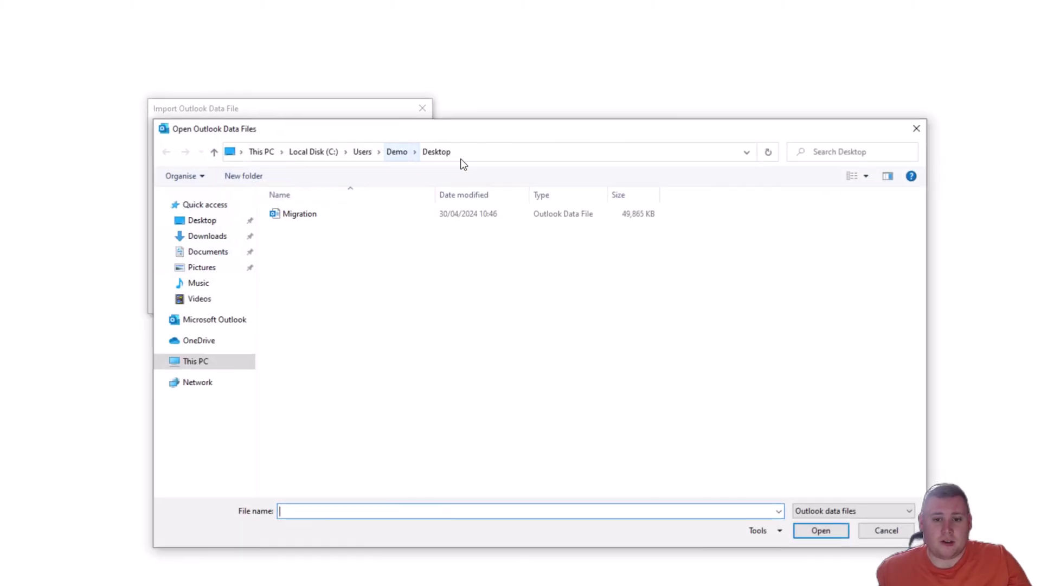
click(194, 218)
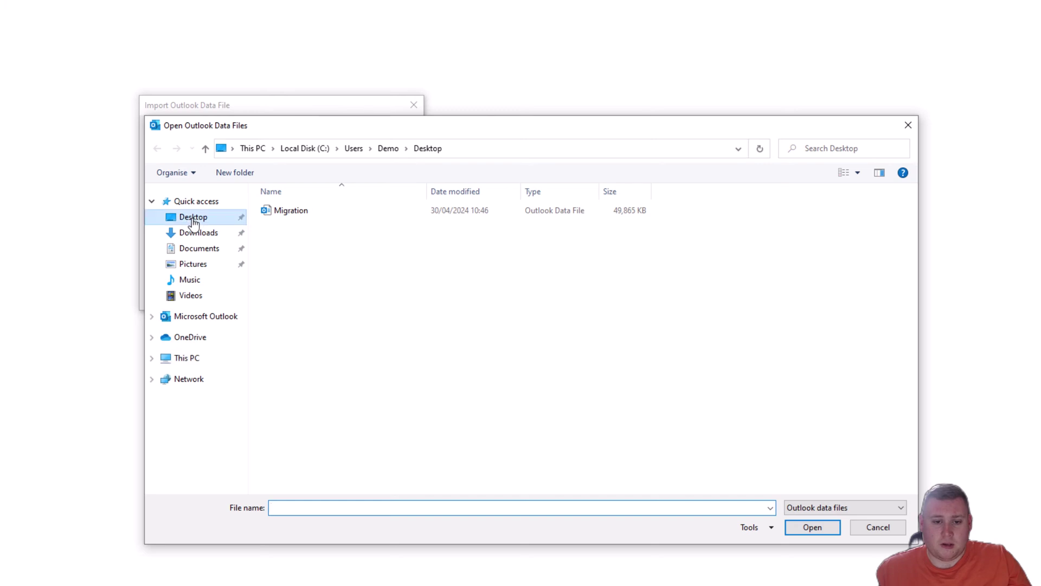
click(303, 213)
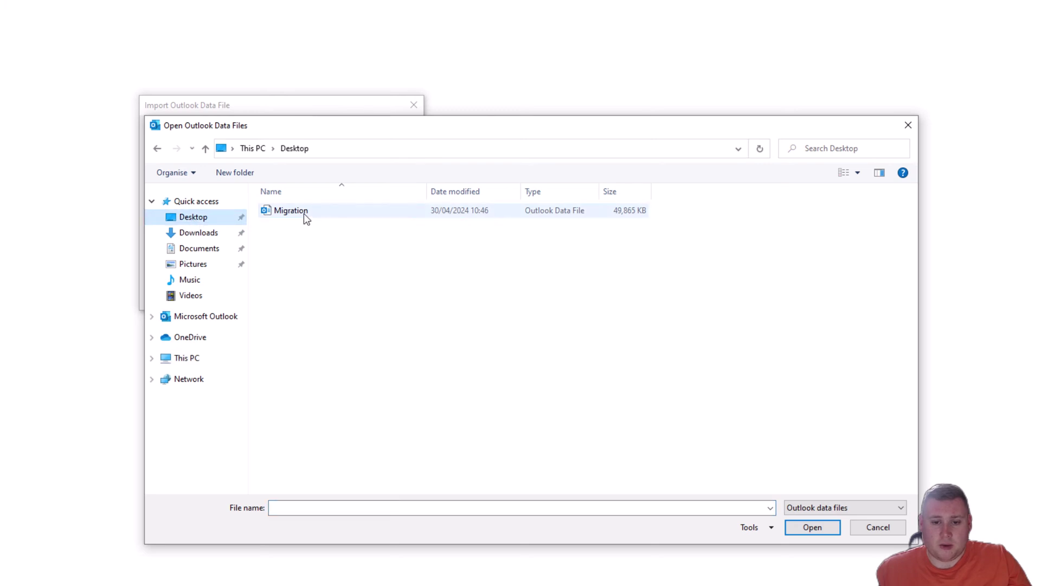
click(819, 529)
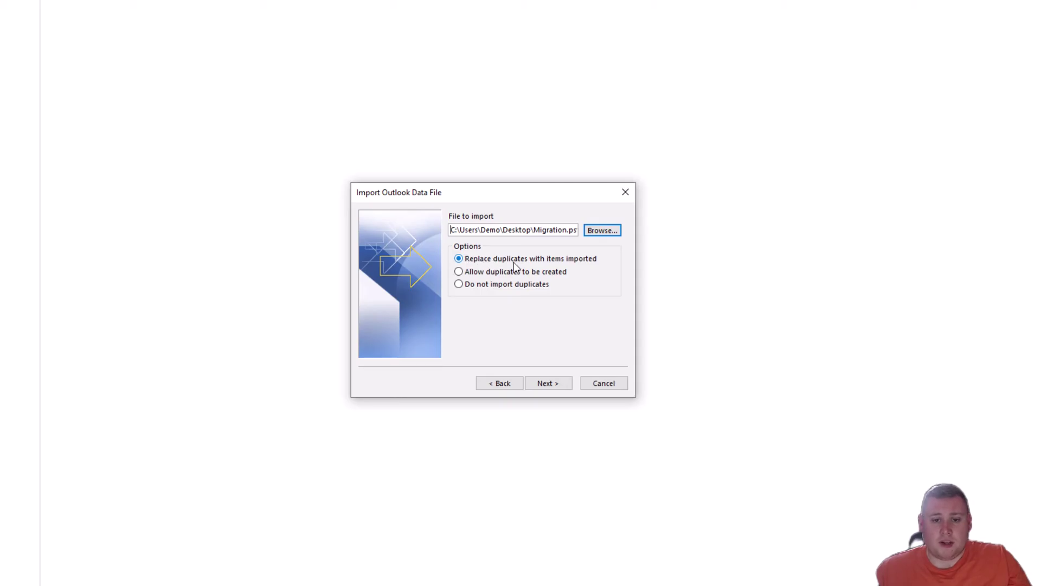
- Import all Migration.pst folders with subfolders into matching folders of the migrationdemo mailbox
click(550, 383)
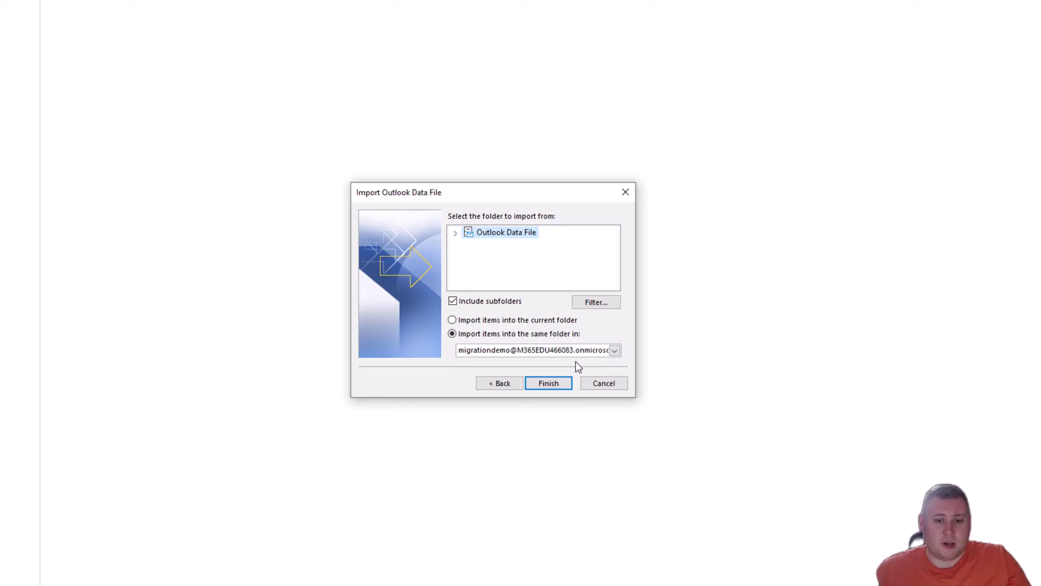
click(455, 233)
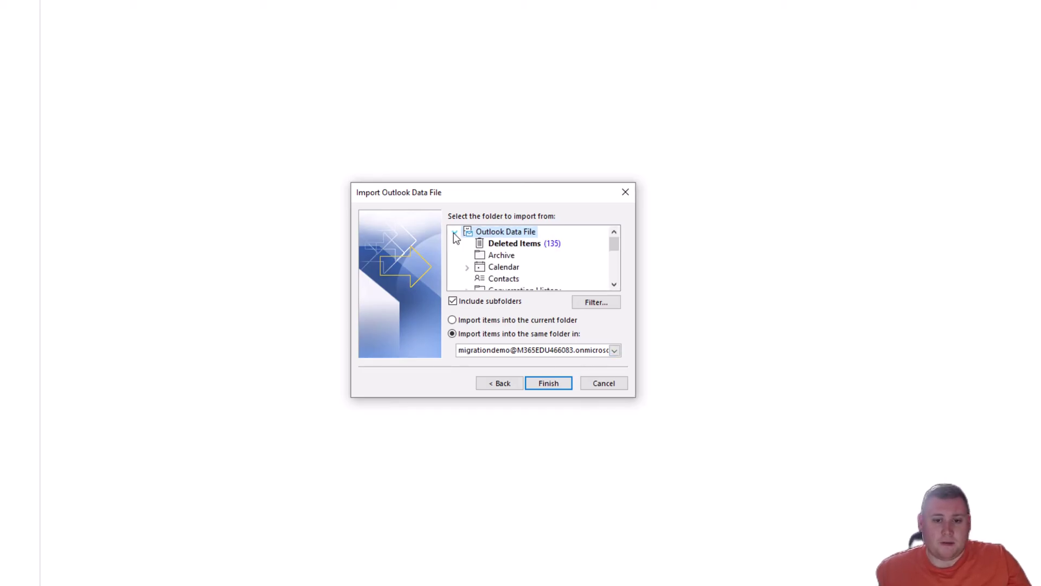
scroll(543, 263, down, 1)
scroll(542, 270, down, 1)
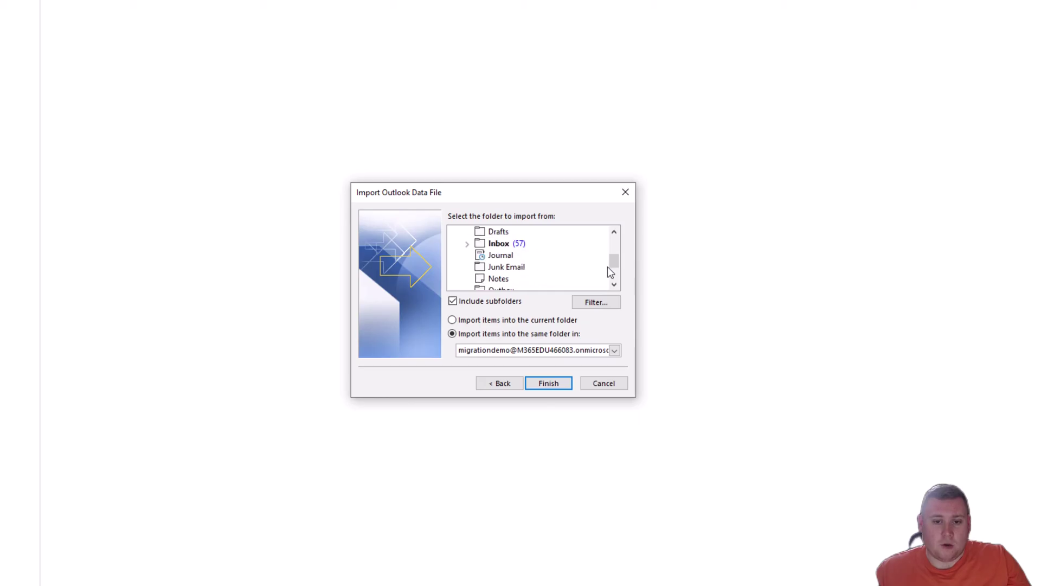
drag(610, 269, 614, 260)
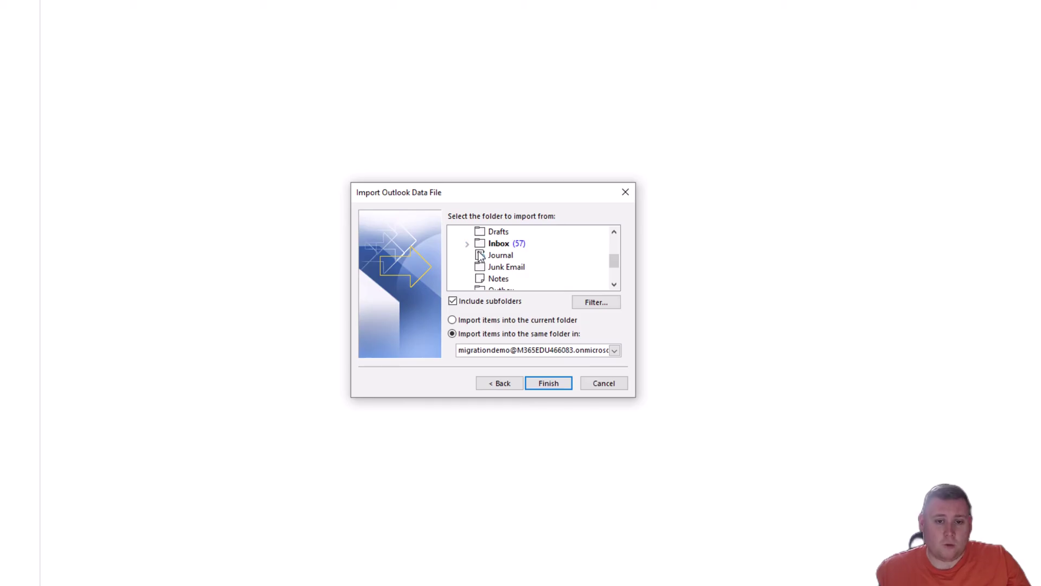
click(466, 243)
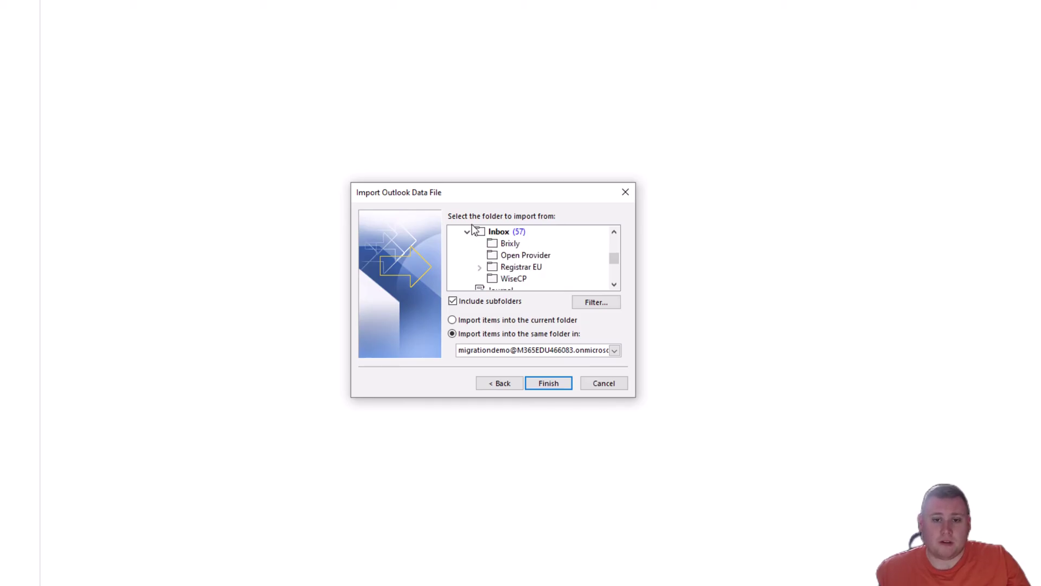
click(467, 231)
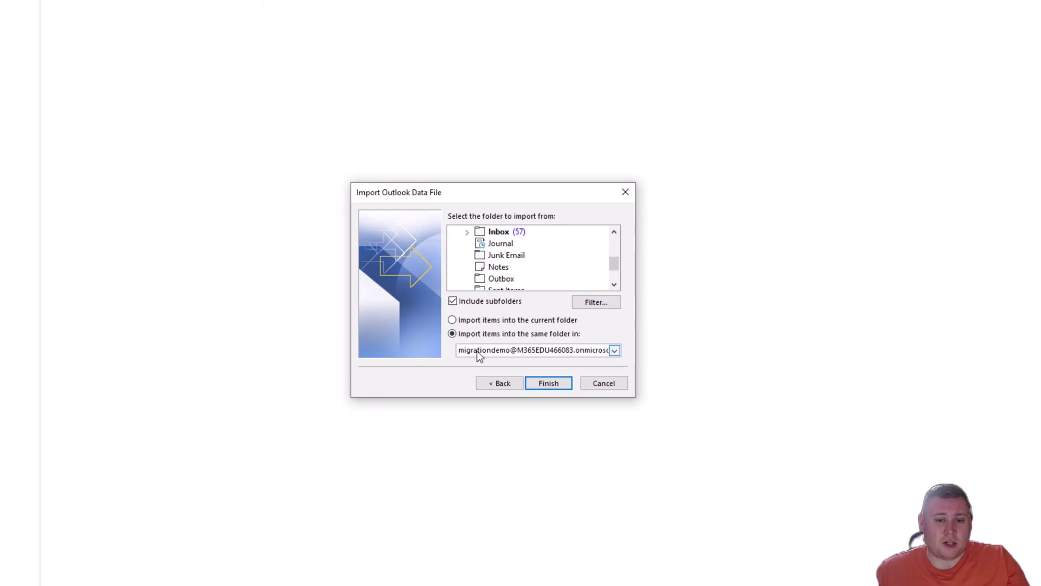
click(613, 349)
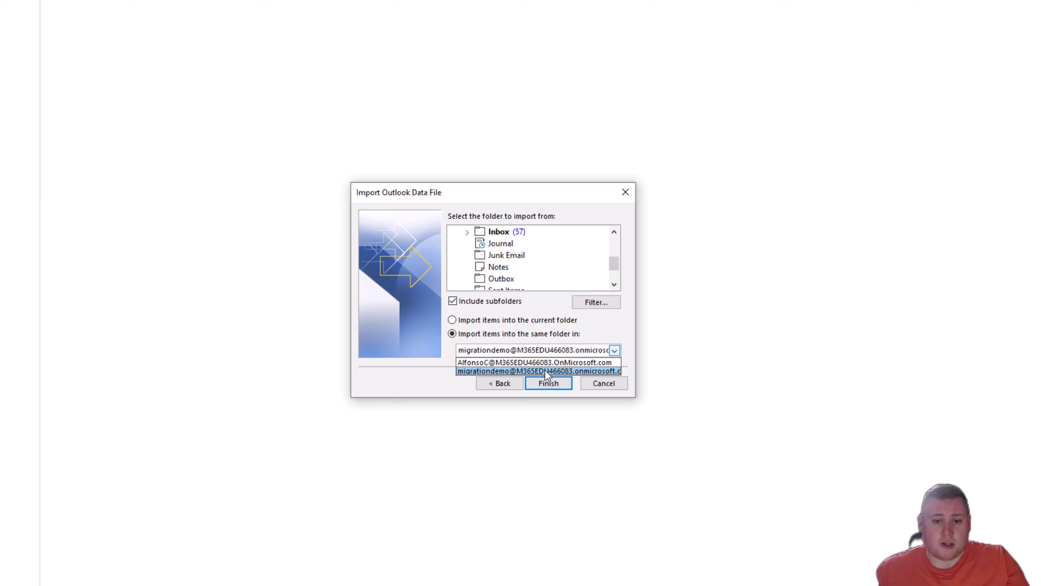
click(503, 372)
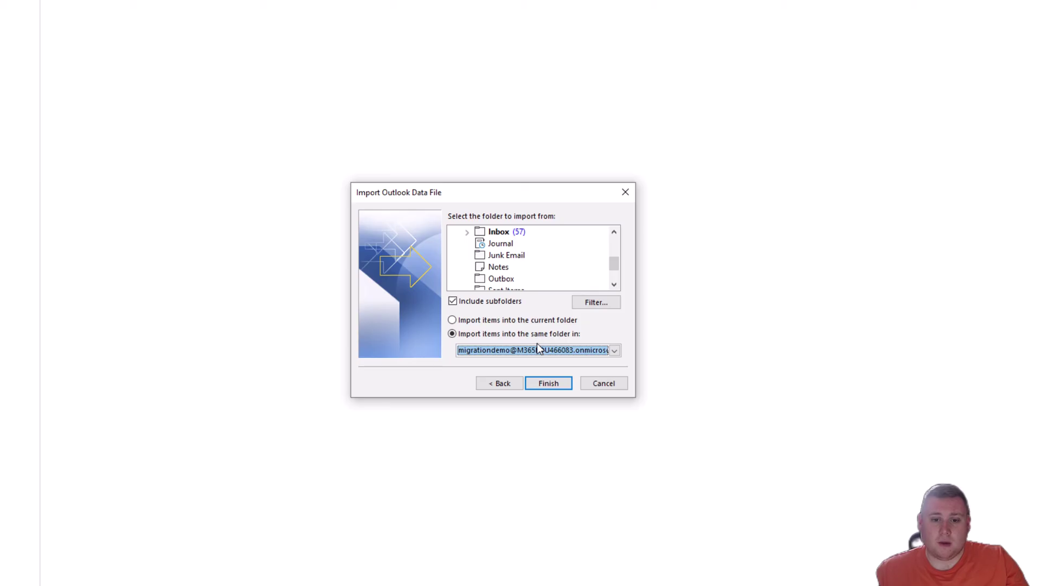
- Finish the wizard to import Migration.pst into the migrationdemo mailbox
click(549, 384)
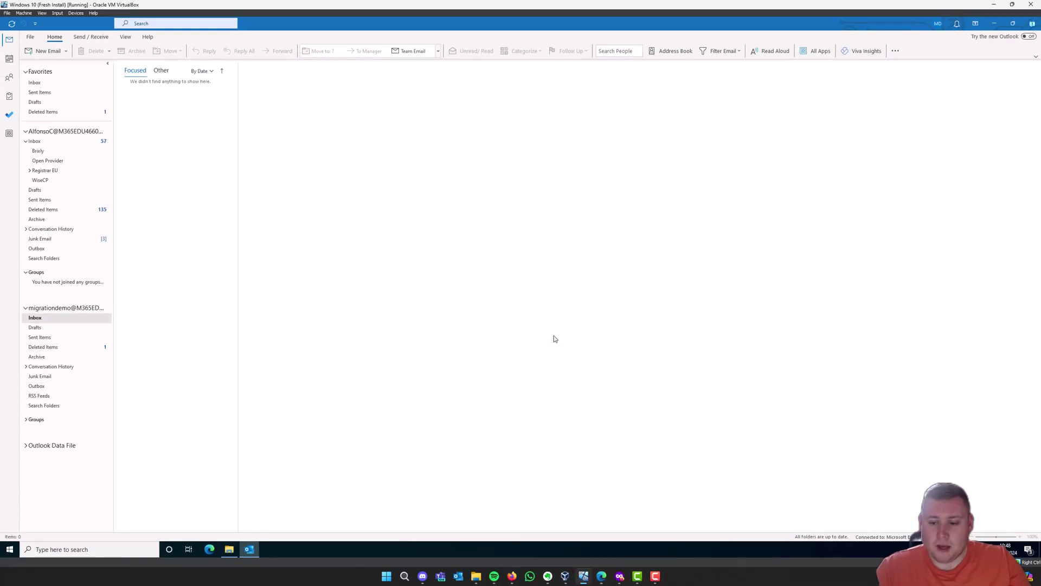